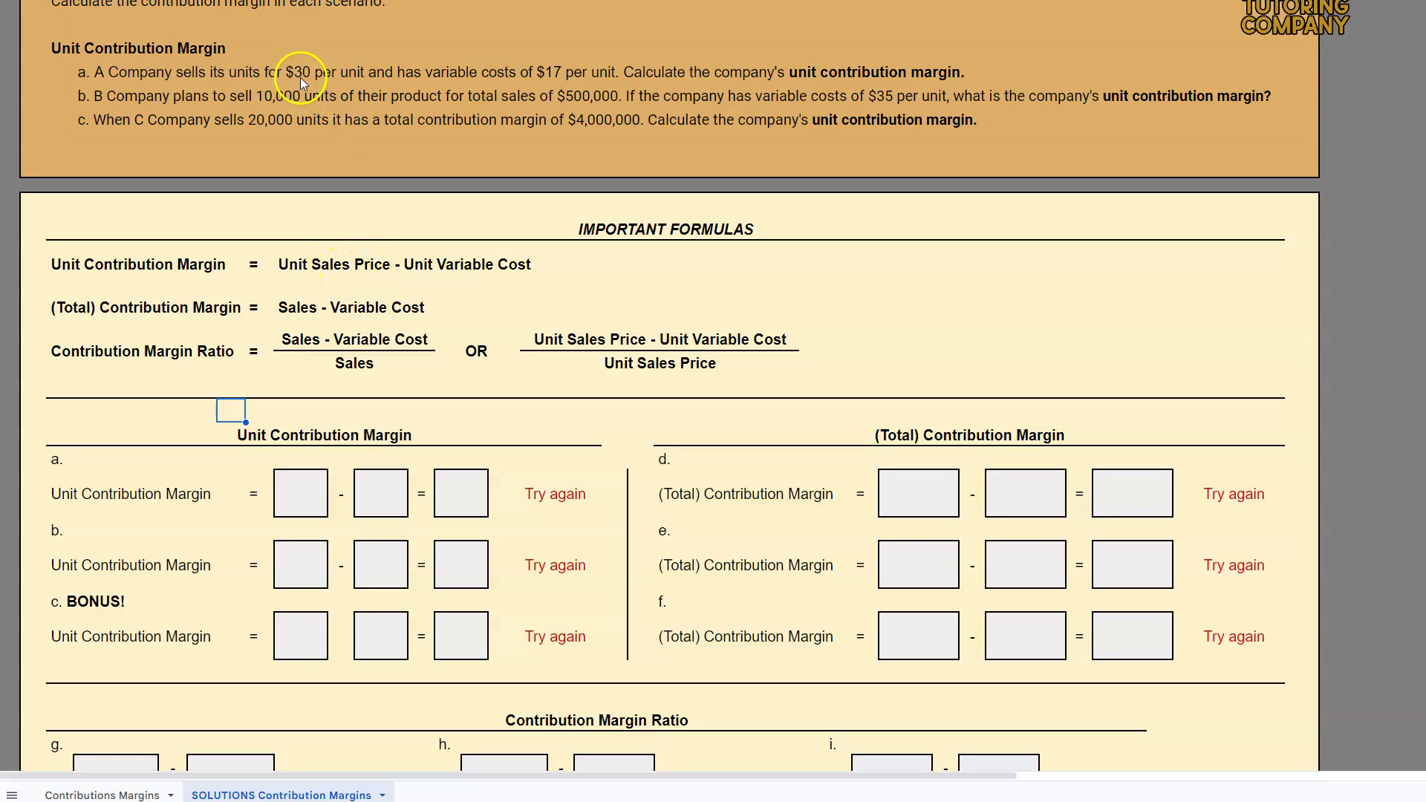
Step: For scenario a, enter $30 as the unit sales price and $17 as the unit variable cost
{"action": "left_click", "coordinate": [292, 481]}
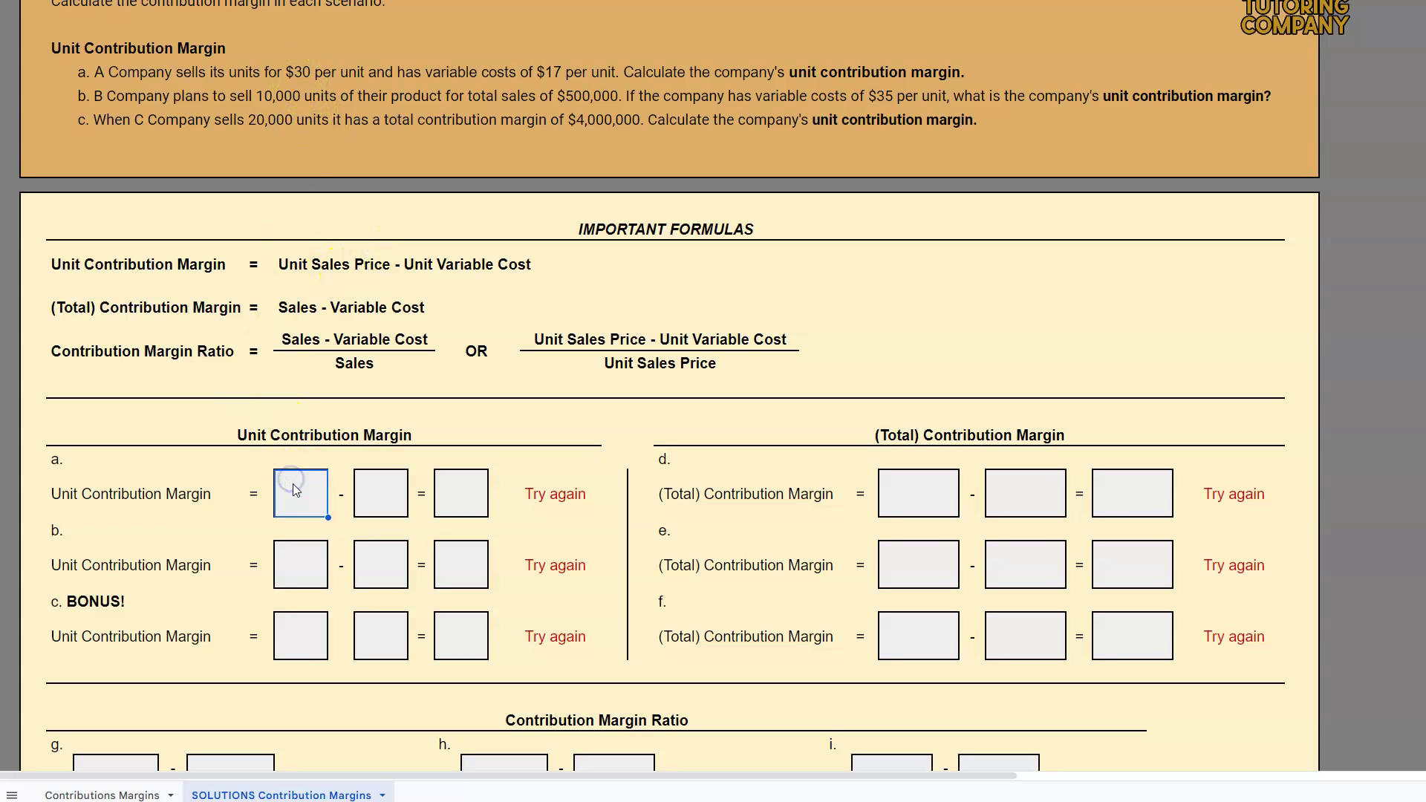
{"action": "type", "text": "$30"}
{"action": "left_click", "coordinate": [375, 492]}
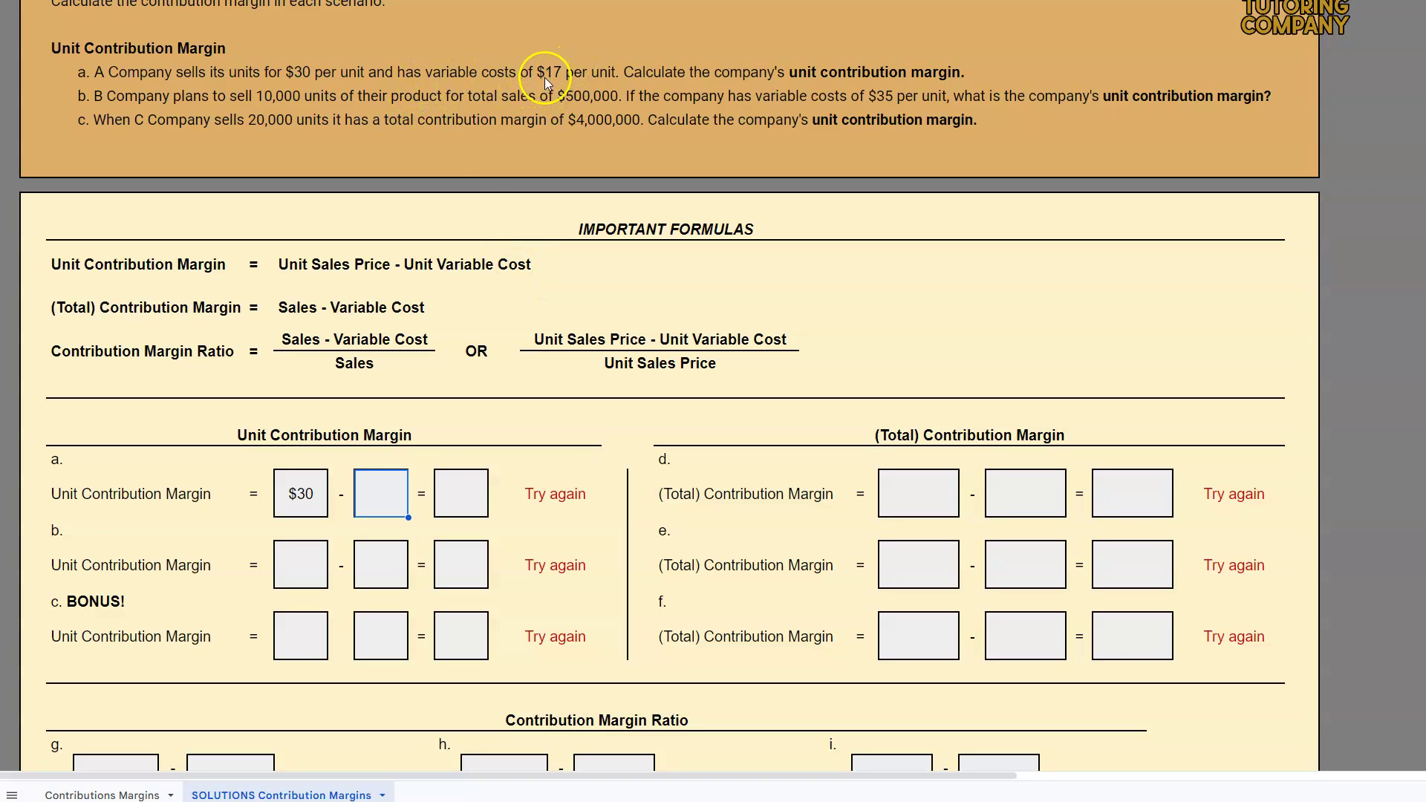
{"action": "type", "text": "17"}
{"action": "key", "text": "Return"}
Step: Calculate scenario a's unit contribution margin in its result box with the formula =30-17
{"action": "left_click", "coordinate": [452, 494]}
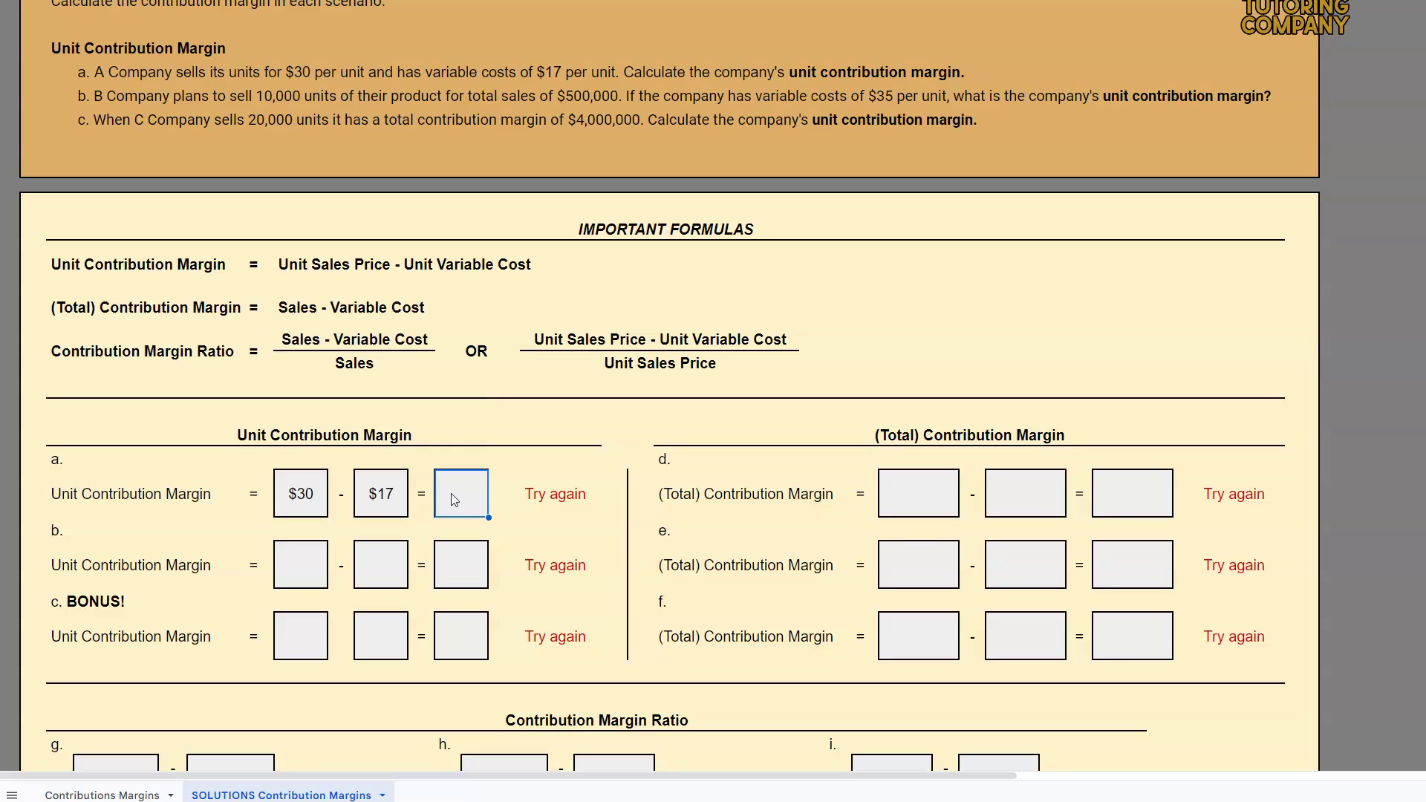
{"action": "type", "text": "=30-17"}
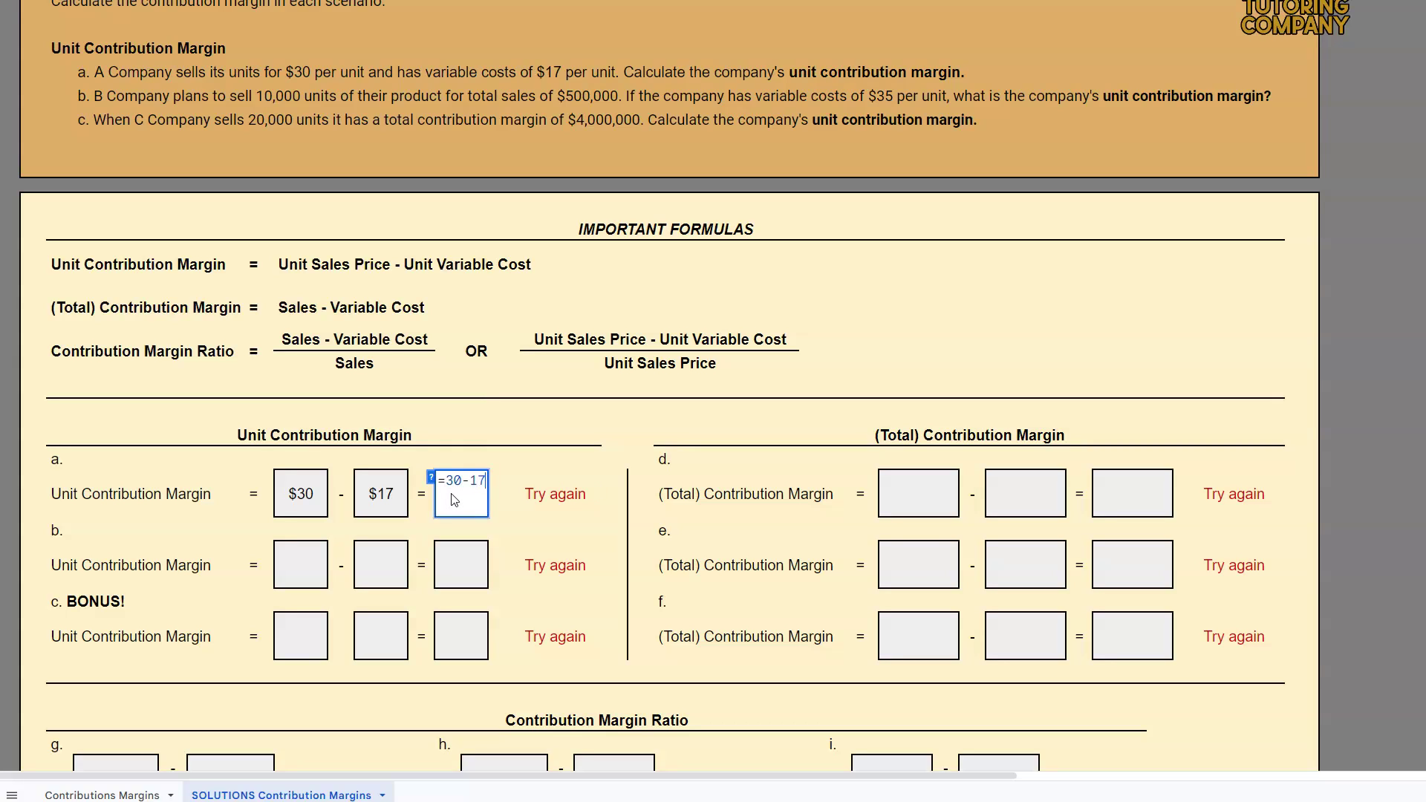
{"action": "key", "text": "Return"}
{"action": "left_click", "coordinate": [465, 499]}
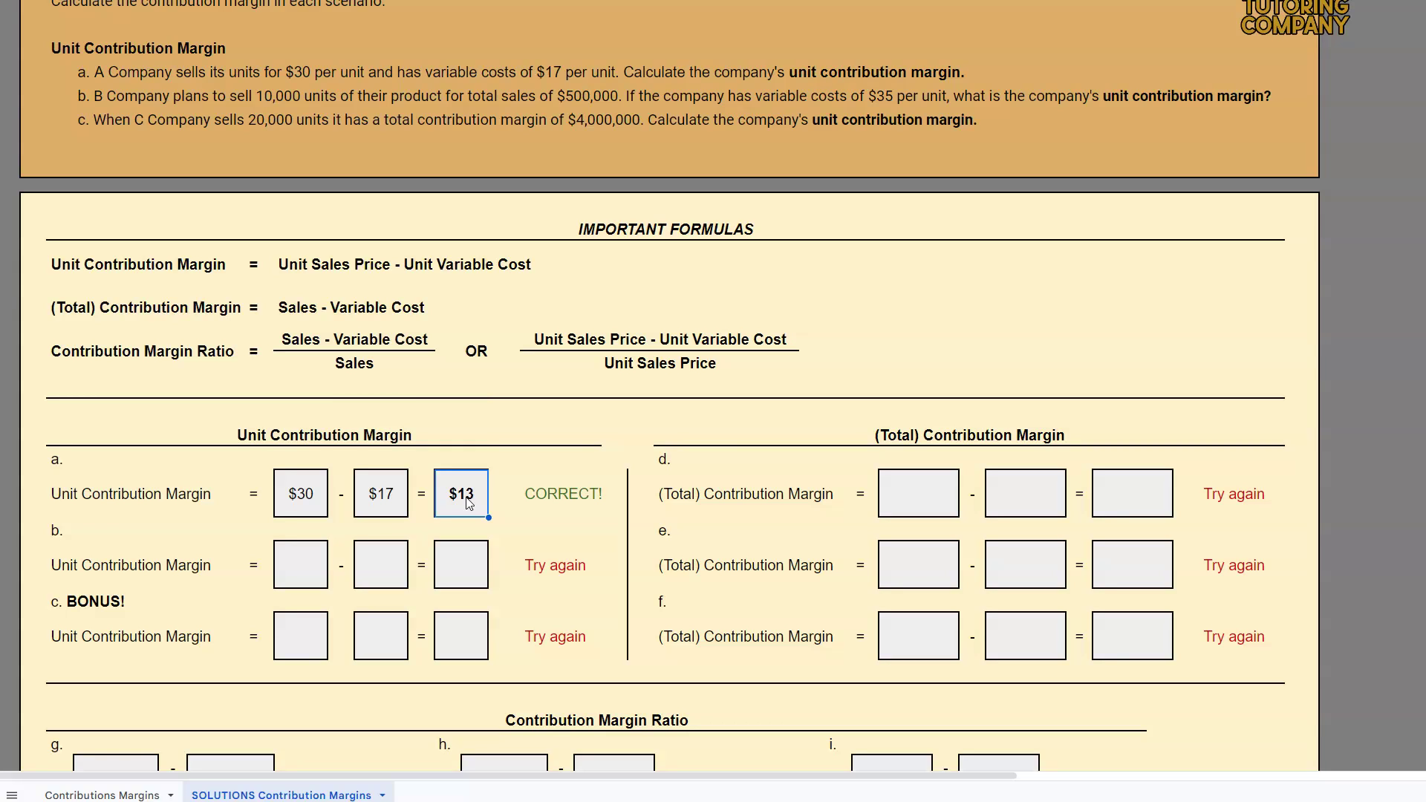
Step: Calculate scenario b's unit sales price in its first box with the formula =500000/10000
{"action": "left_click", "coordinate": [295, 559]}
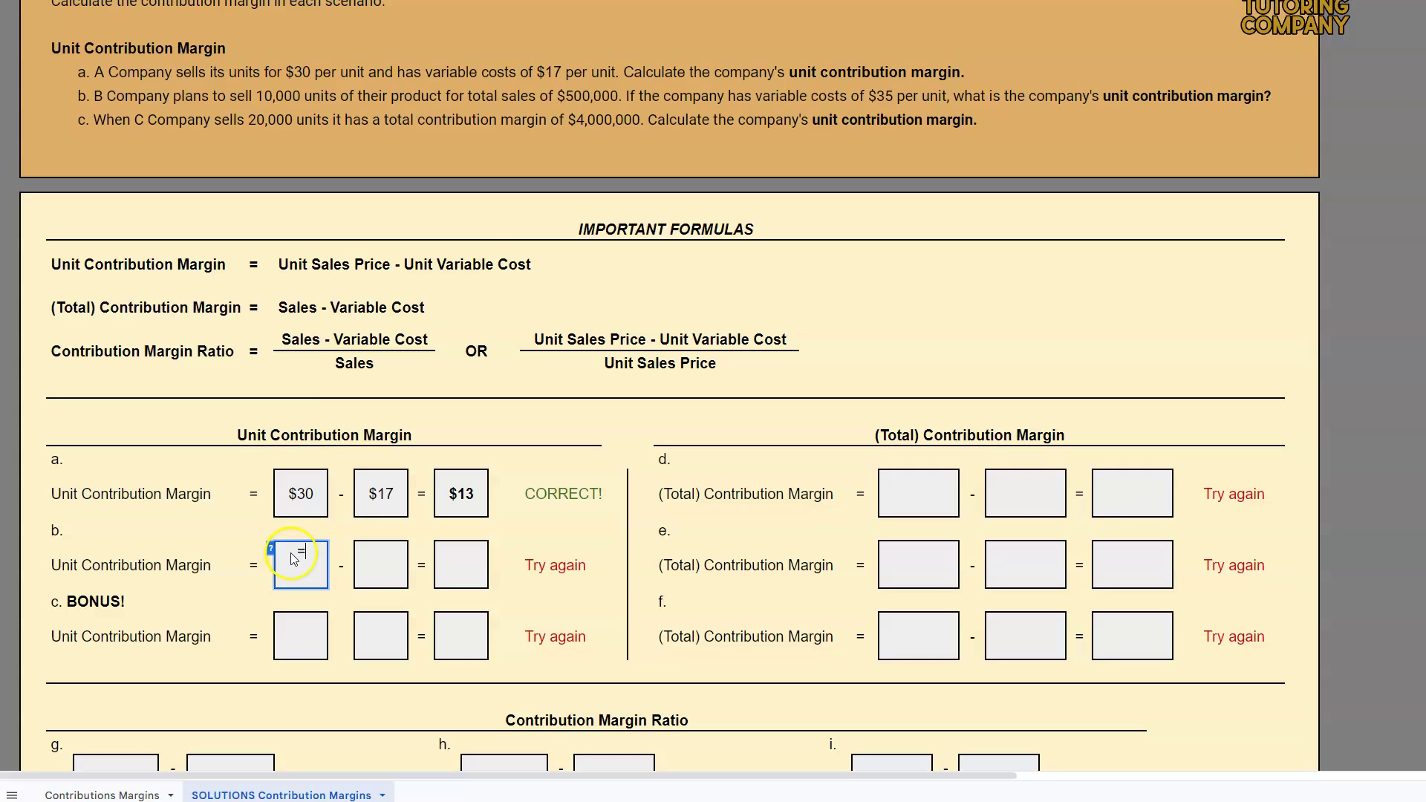
{"action": "type", "text": "=500000"}
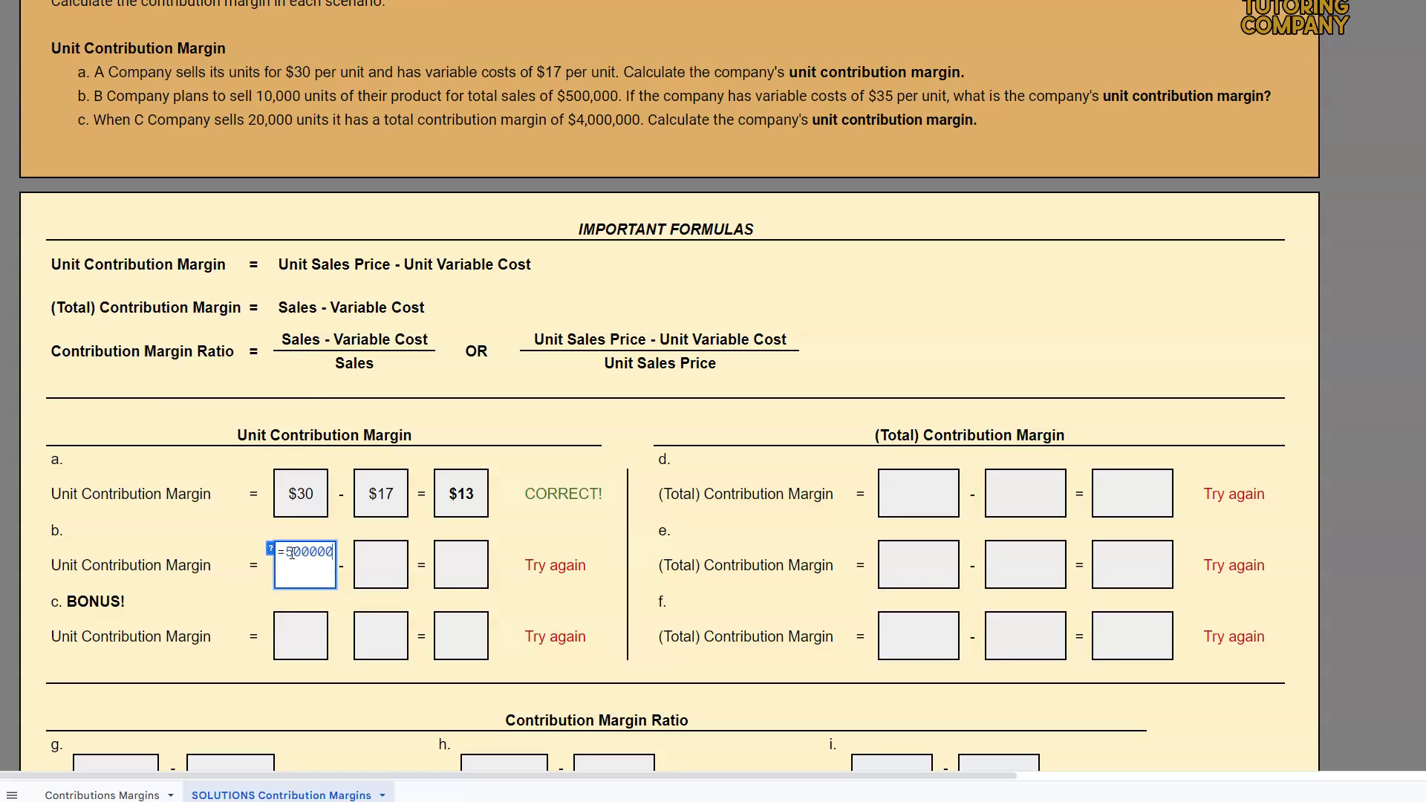
{"action": "type", "text": "/10000"}
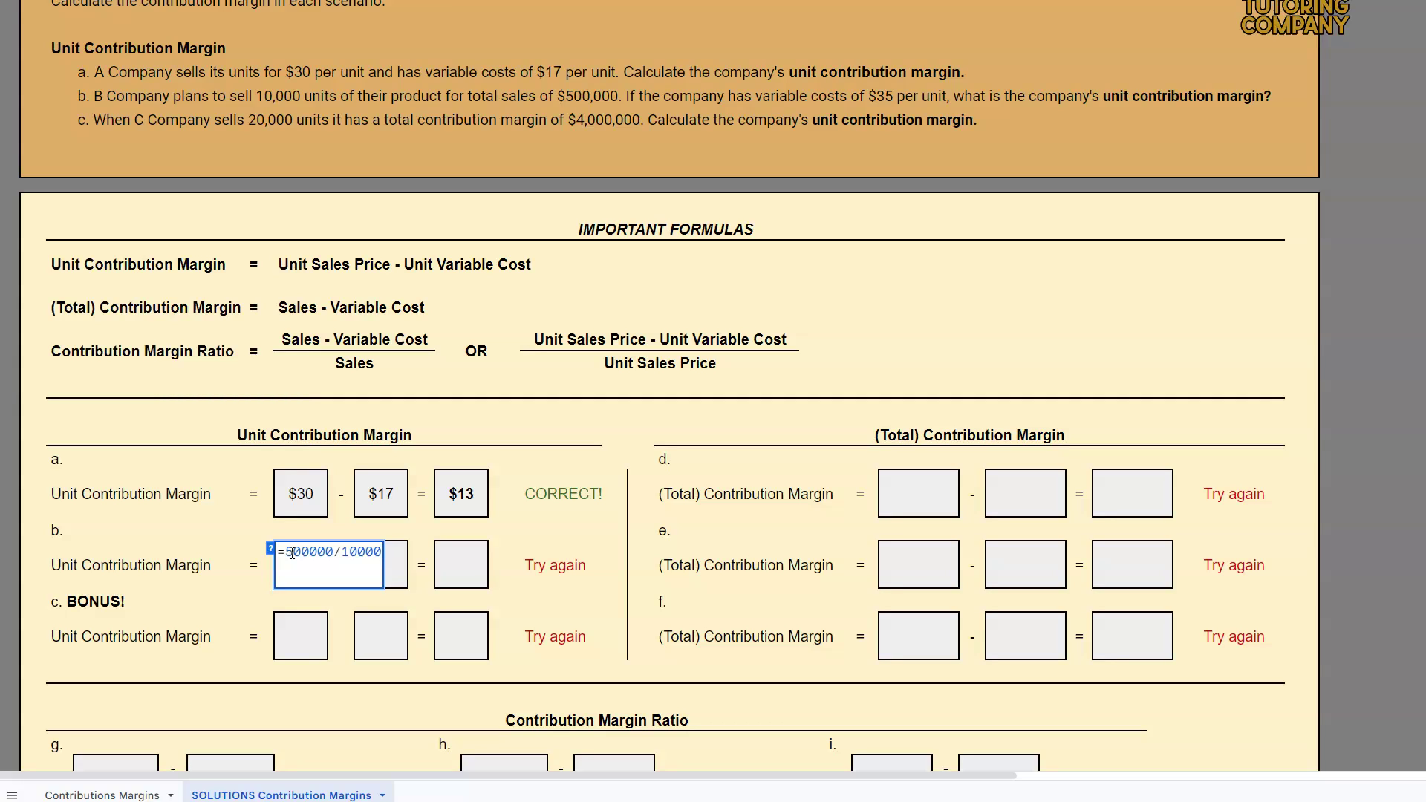
{"action": "left_click", "coordinate": [311, 554]}
{"action": "left_click_drag", "start_coordinate": [312, 553], "coordinate": [363, 556]}
{"action": "key", "text": "Return"}
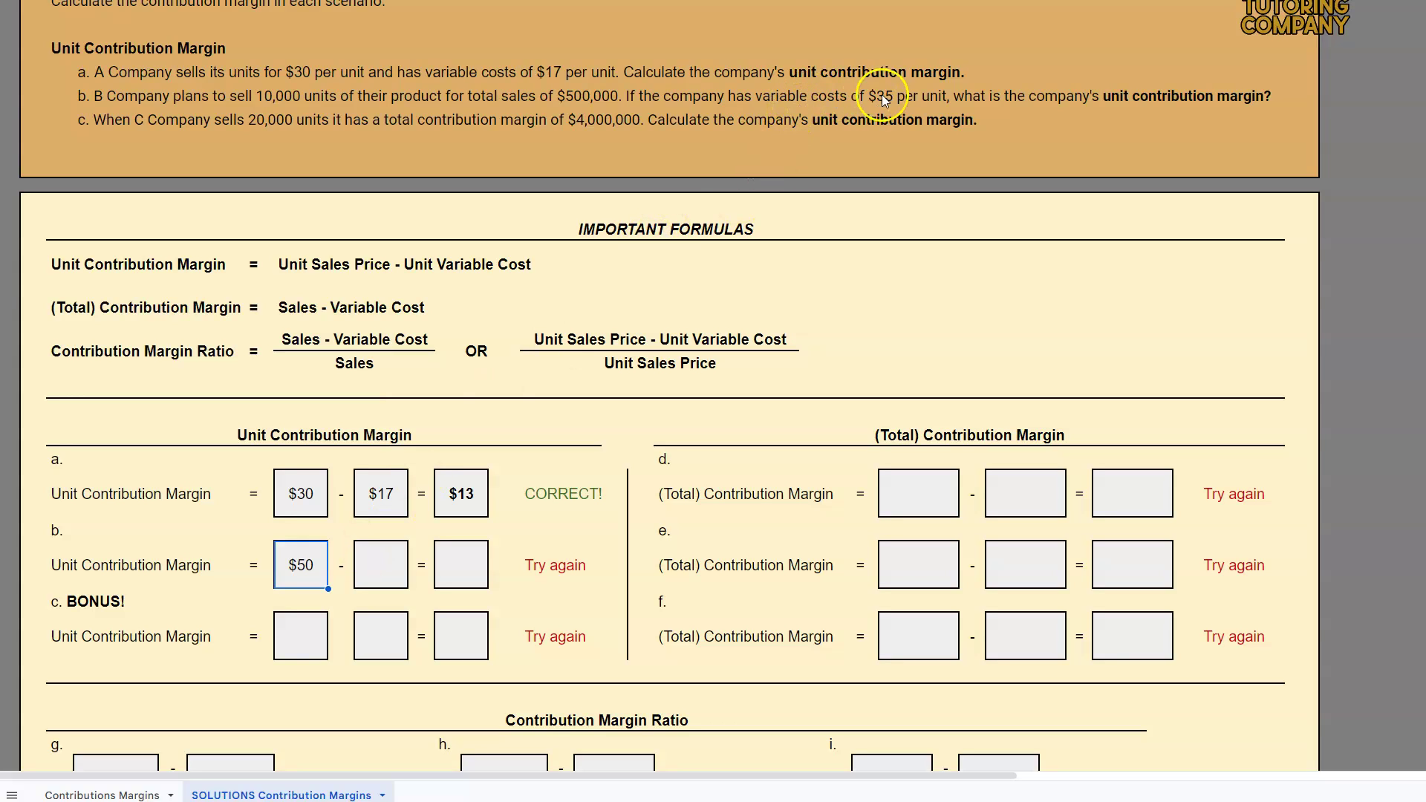
Step: For scenario b, enter 35 as the unit variable cost and calculate the unit contribution margin with =50-35
{"action": "left_click", "coordinate": [394, 566]}
{"action": "type", "text": "35"}
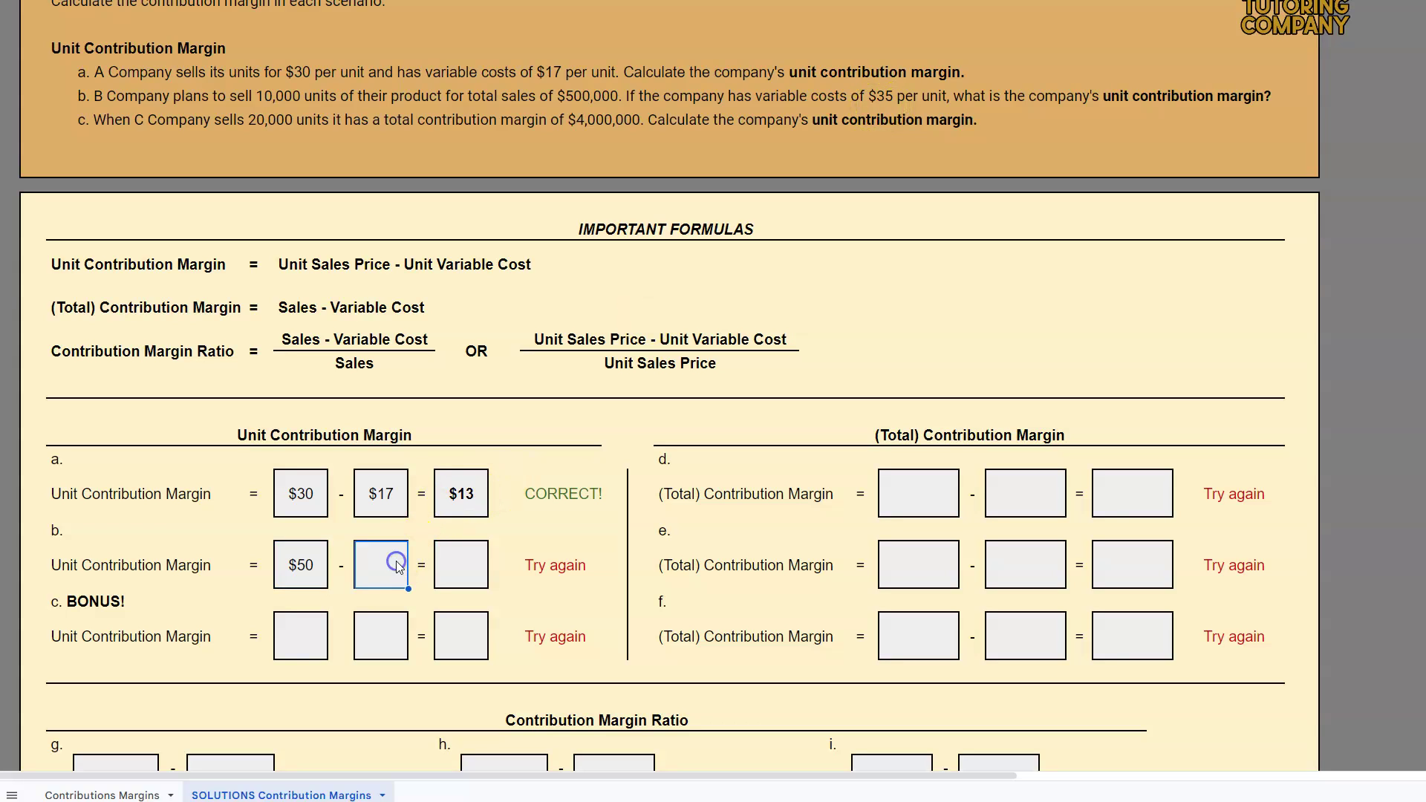
{"action": "key", "text": "Return"}
{"action": "left_click", "coordinate": [482, 572]}
{"action": "type", "text": "=50-35"}
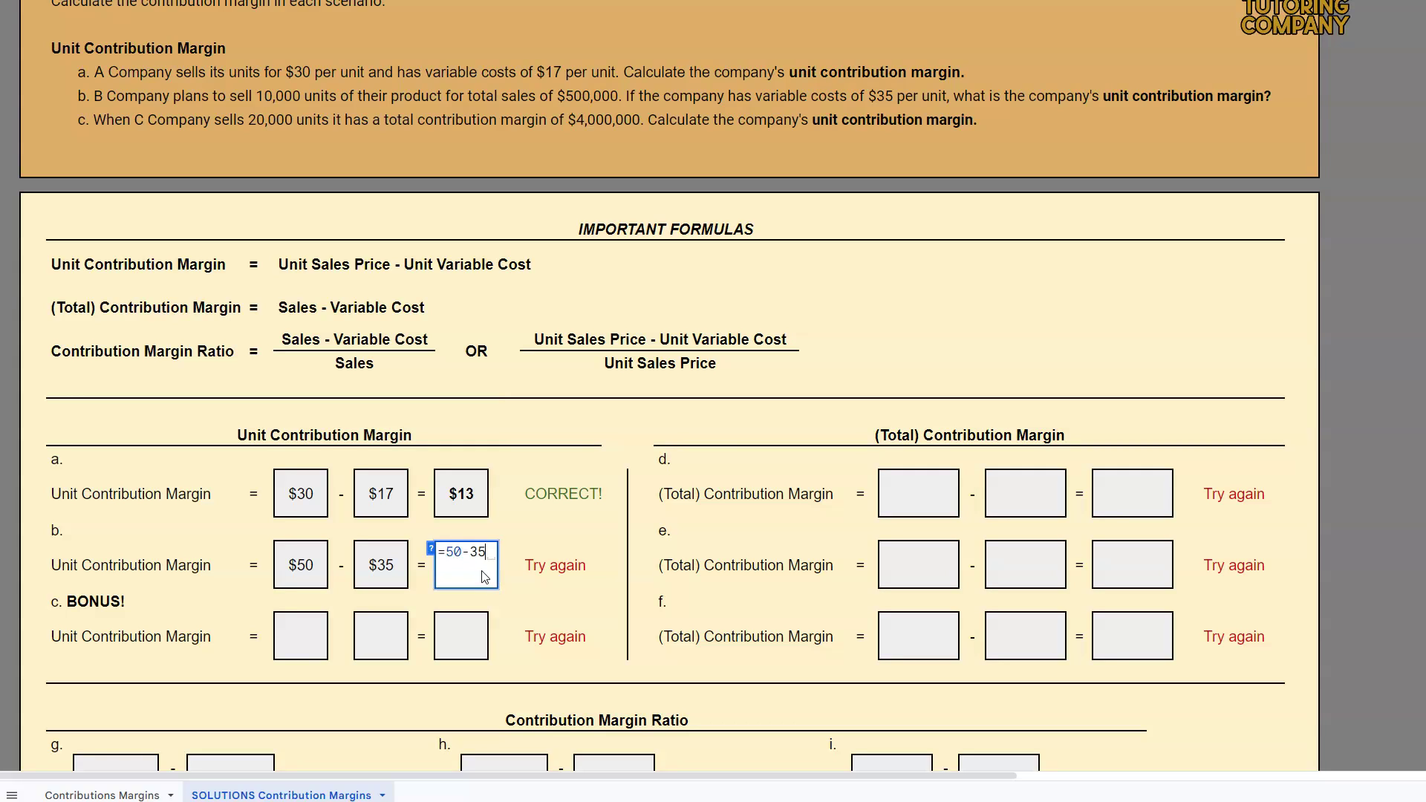
{"action": "key", "text": "ctrl+Return"}
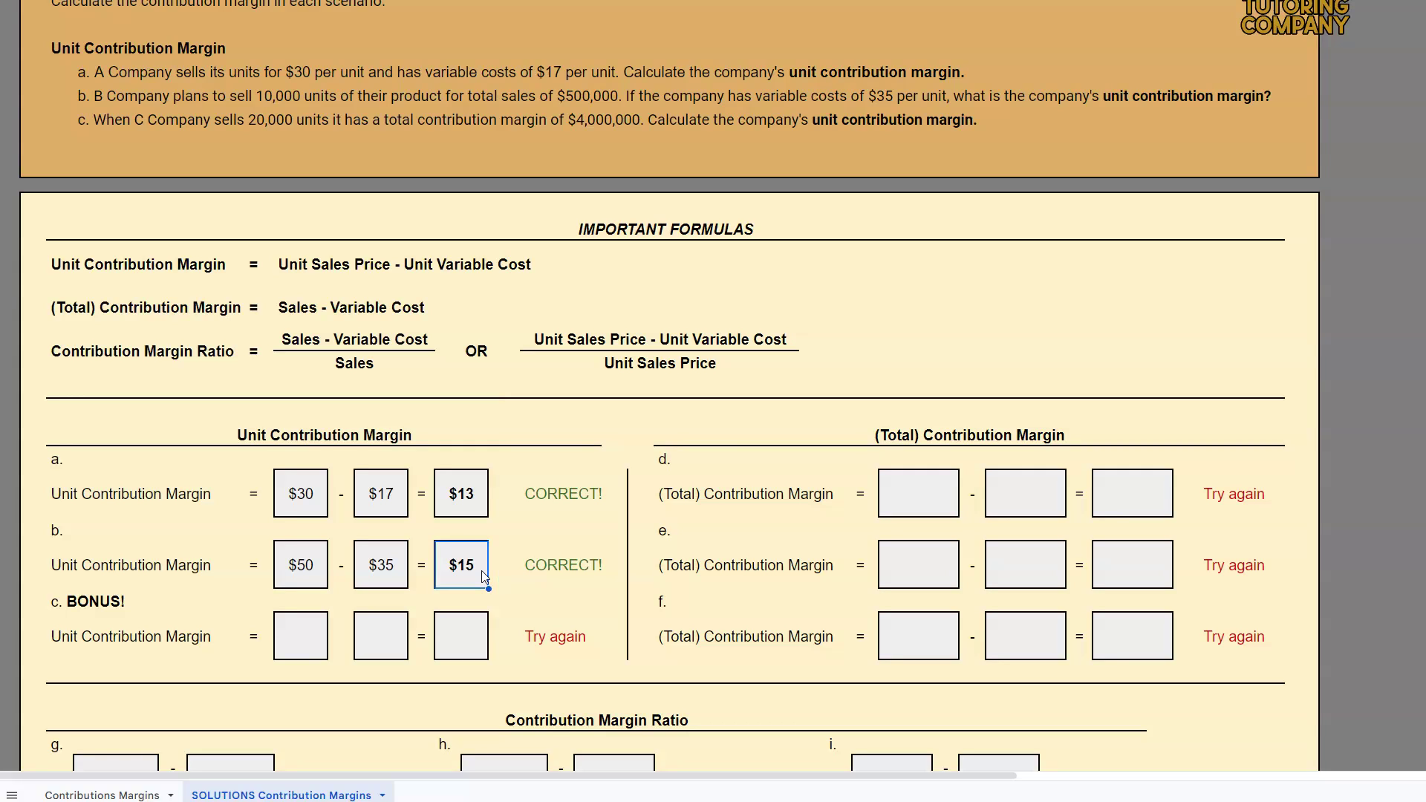
Step: Mark the unit sales price and unit variable cost of bonus scenario c as unknown with a "?" in each box
{"action": "left_click", "coordinate": [309, 638]}
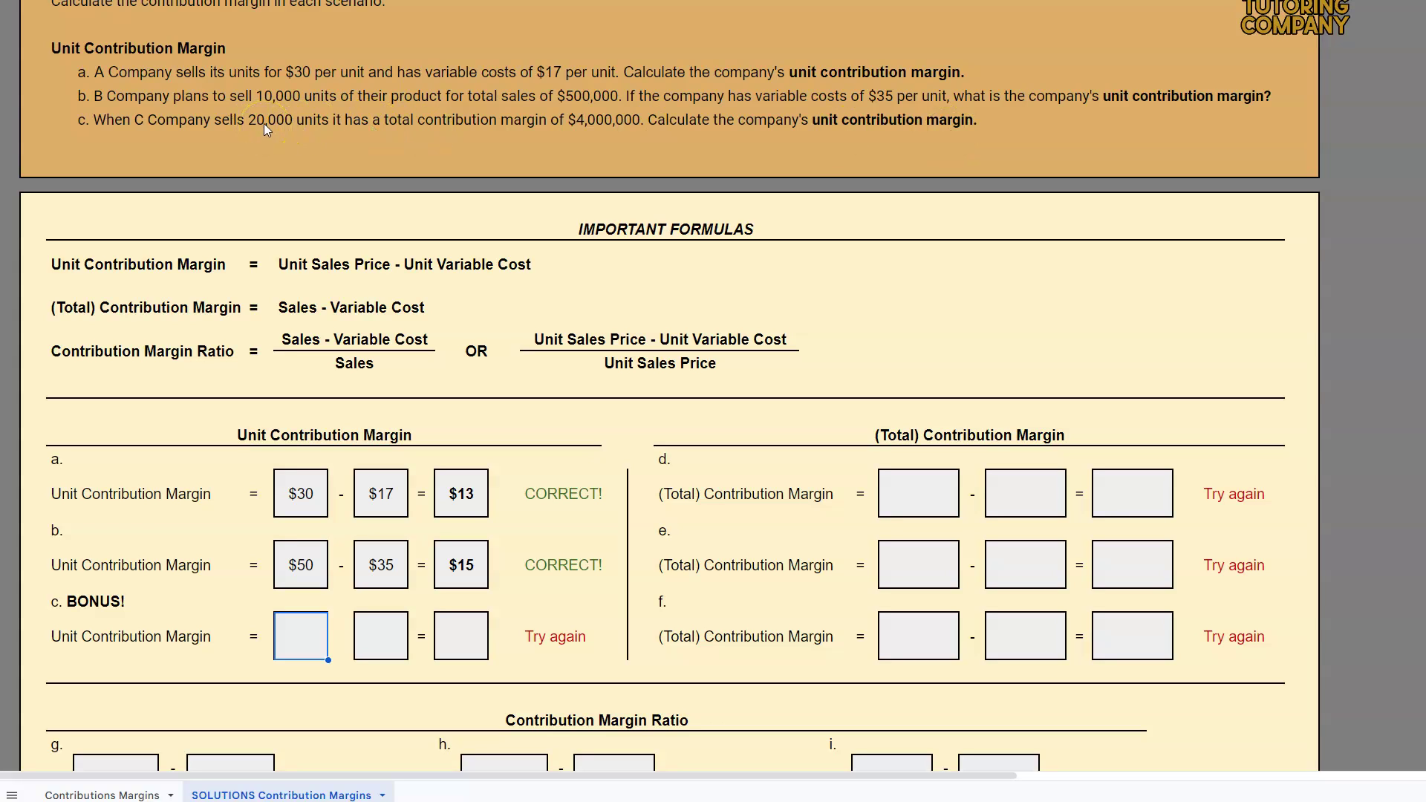
{"action": "left_click", "coordinate": [300, 645]}
{"action": "type", "text": "?"}
{"action": "left_click", "coordinate": [384, 645]}
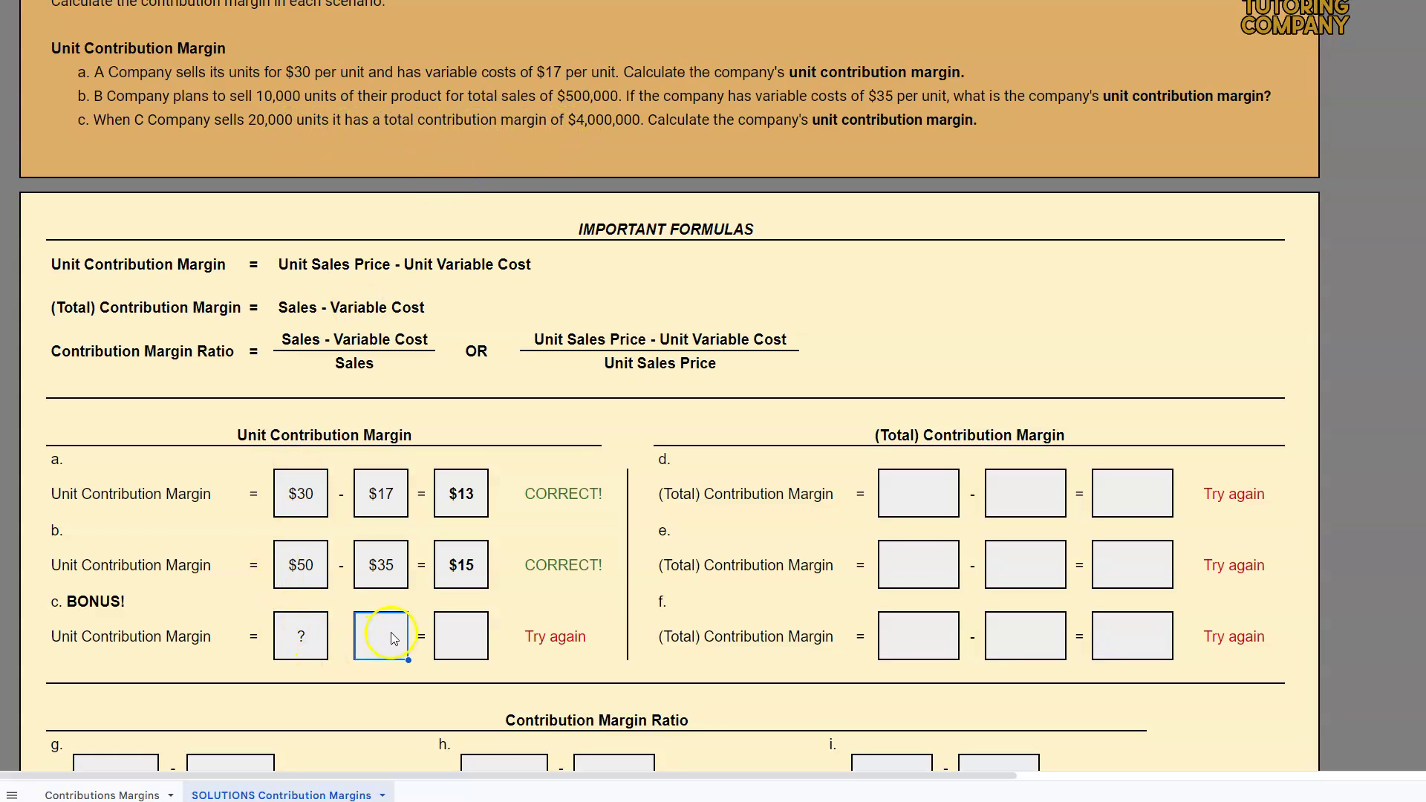
{"action": "type", "text": "?"}
Step: Calculate bonus scenario c's unit contribution margin in its result box with the formula =4000000/20000
{"action": "left_click", "coordinate": [465, 636]}
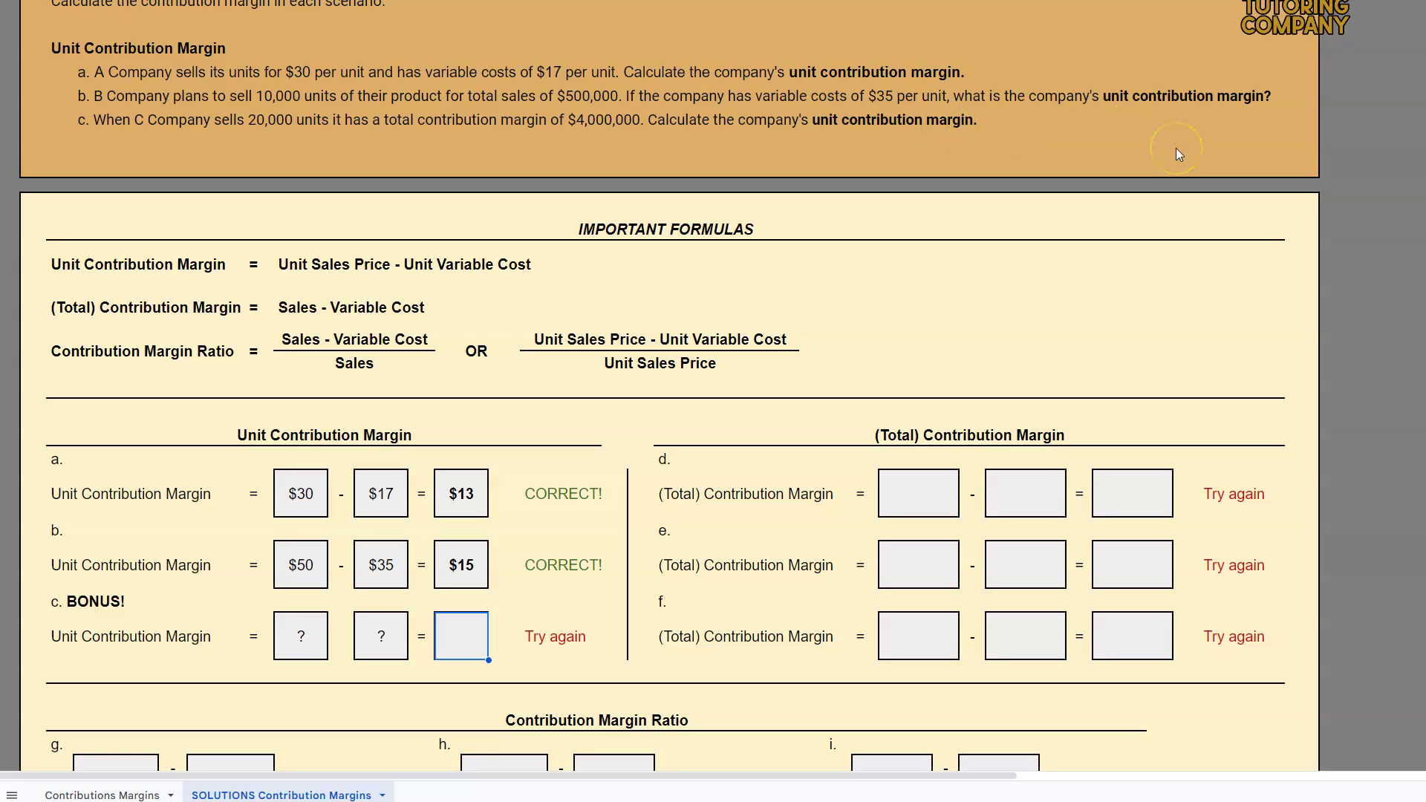
{"action": "left_click", "coordinate": [461, 636]}
{"action": "type", "text": "=4000000/"}
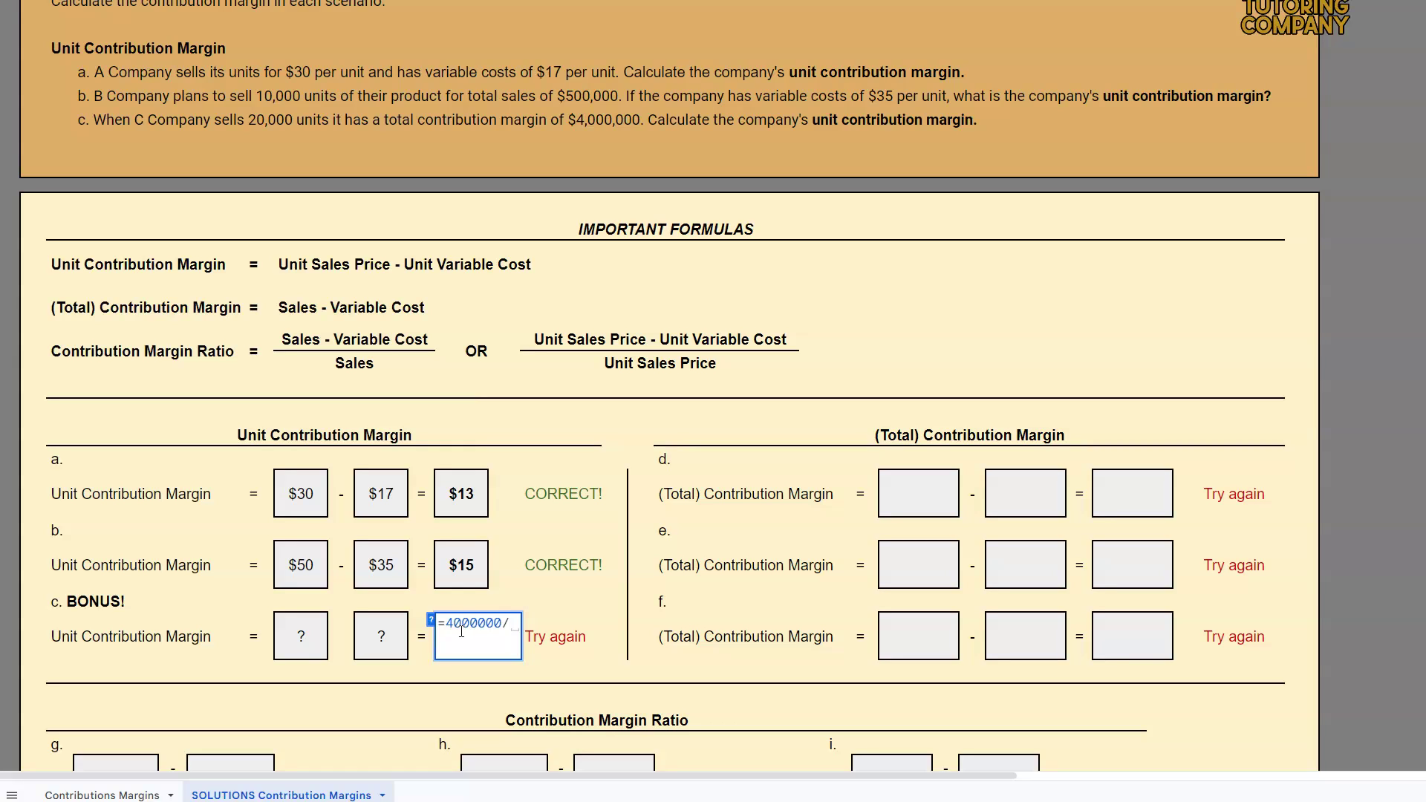
{"action": "type", "text": "20000"}
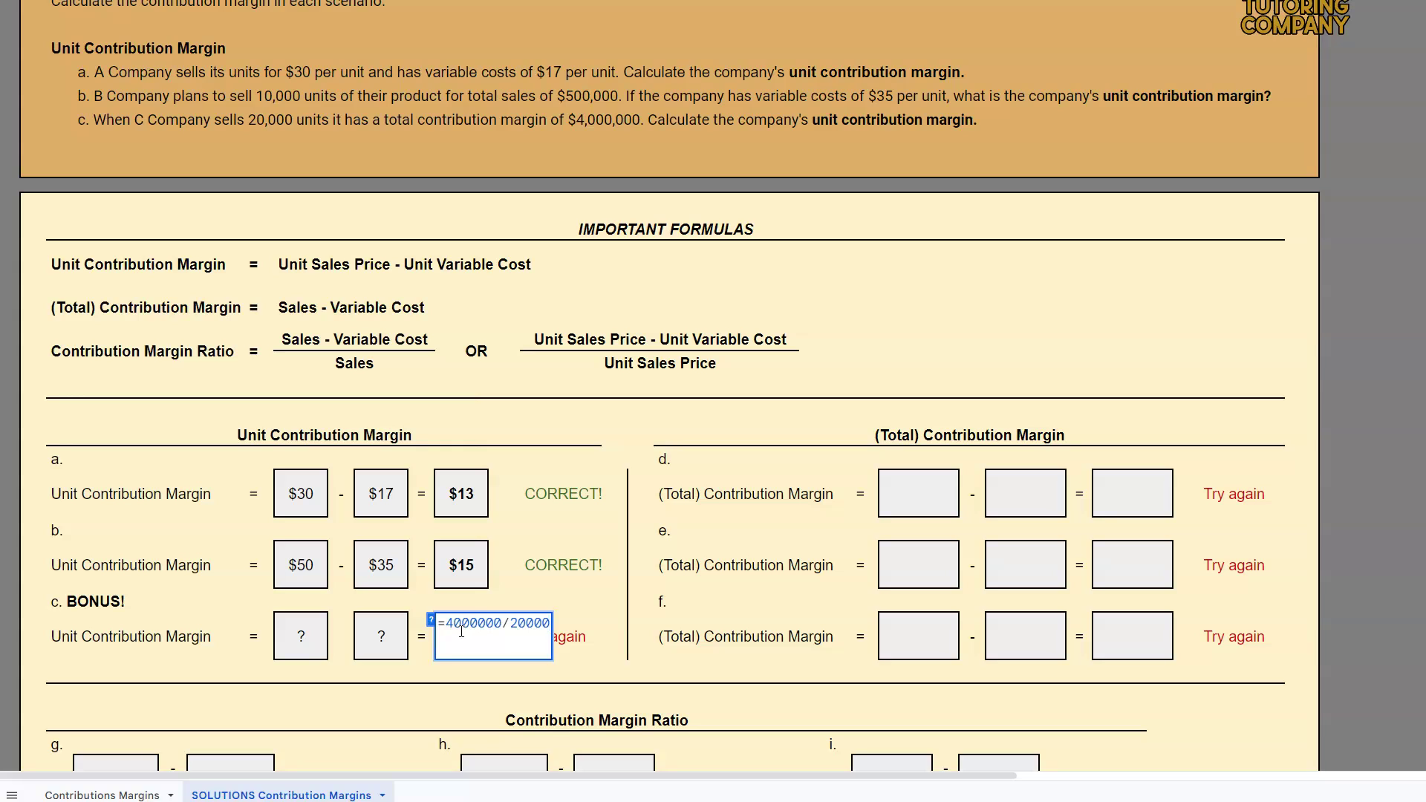
{"action": "key", "text": "Return"}
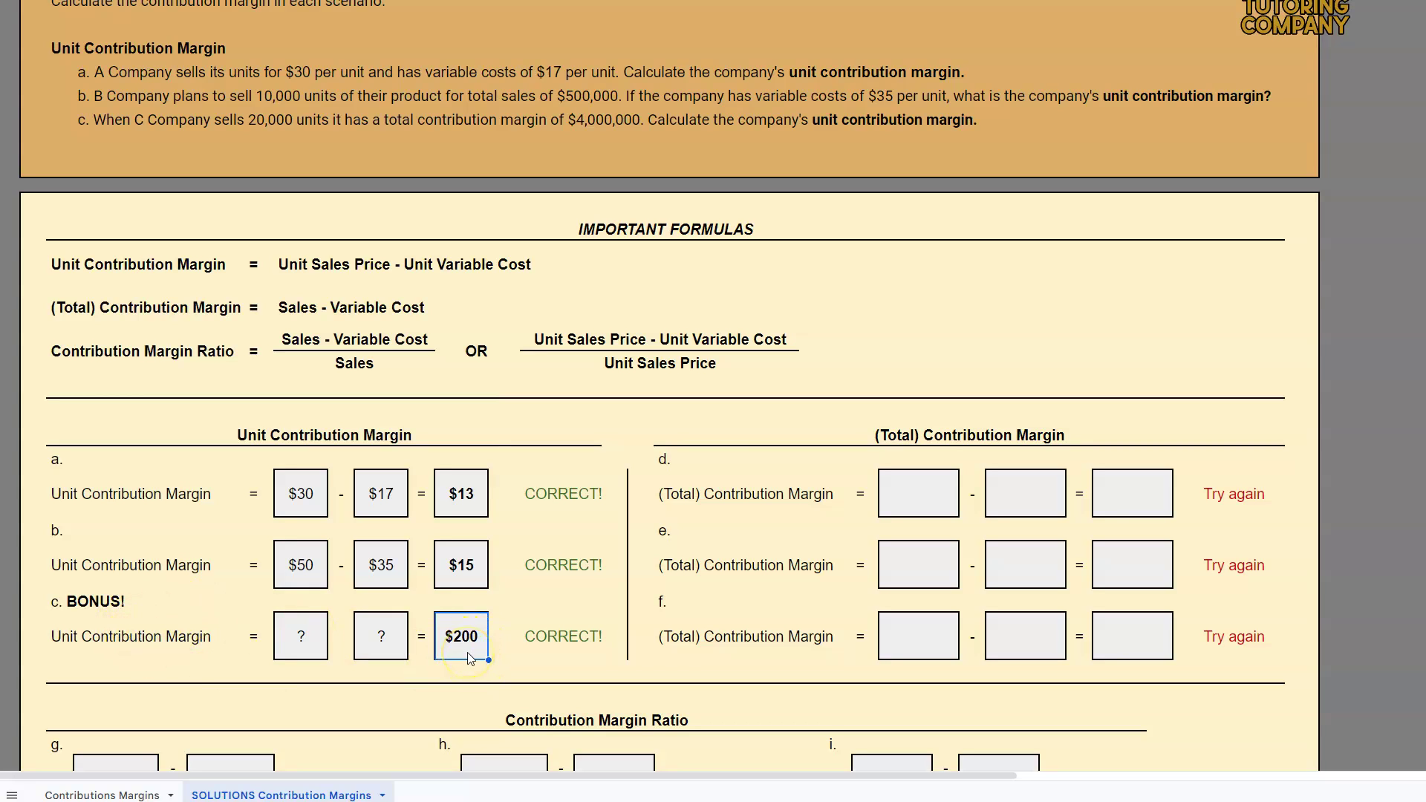
Step: Unhide the rows between 10 and 20 below scenario c to reveal the remaining contribution margin problems
{"action": "left_click", "coordinate": [908, 496]}
{"action": "left_click", "coordinate": [534, 459]}
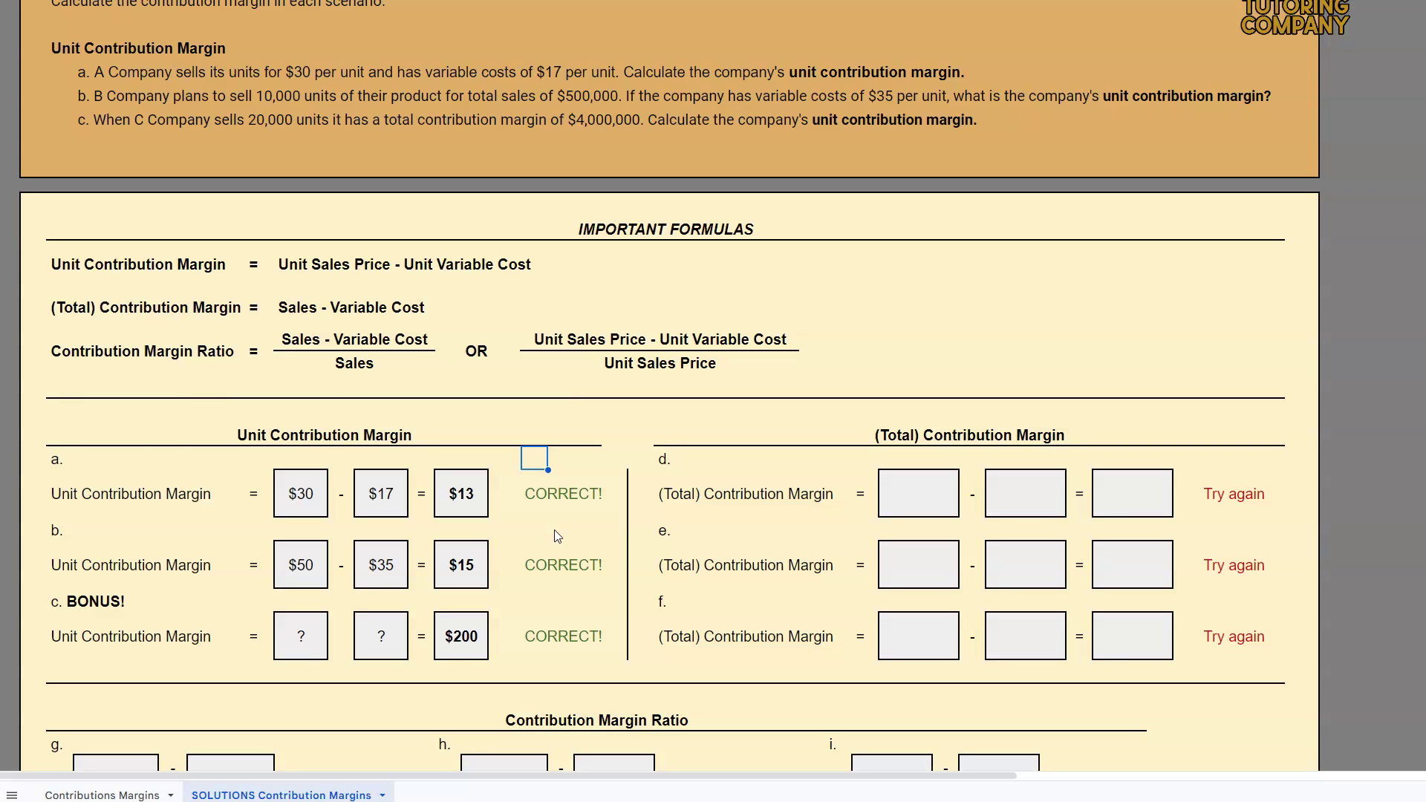
{"action": "scroll", "coordinate": [570, 488], "scroll_direction": "up", "scroll_amount": 2}
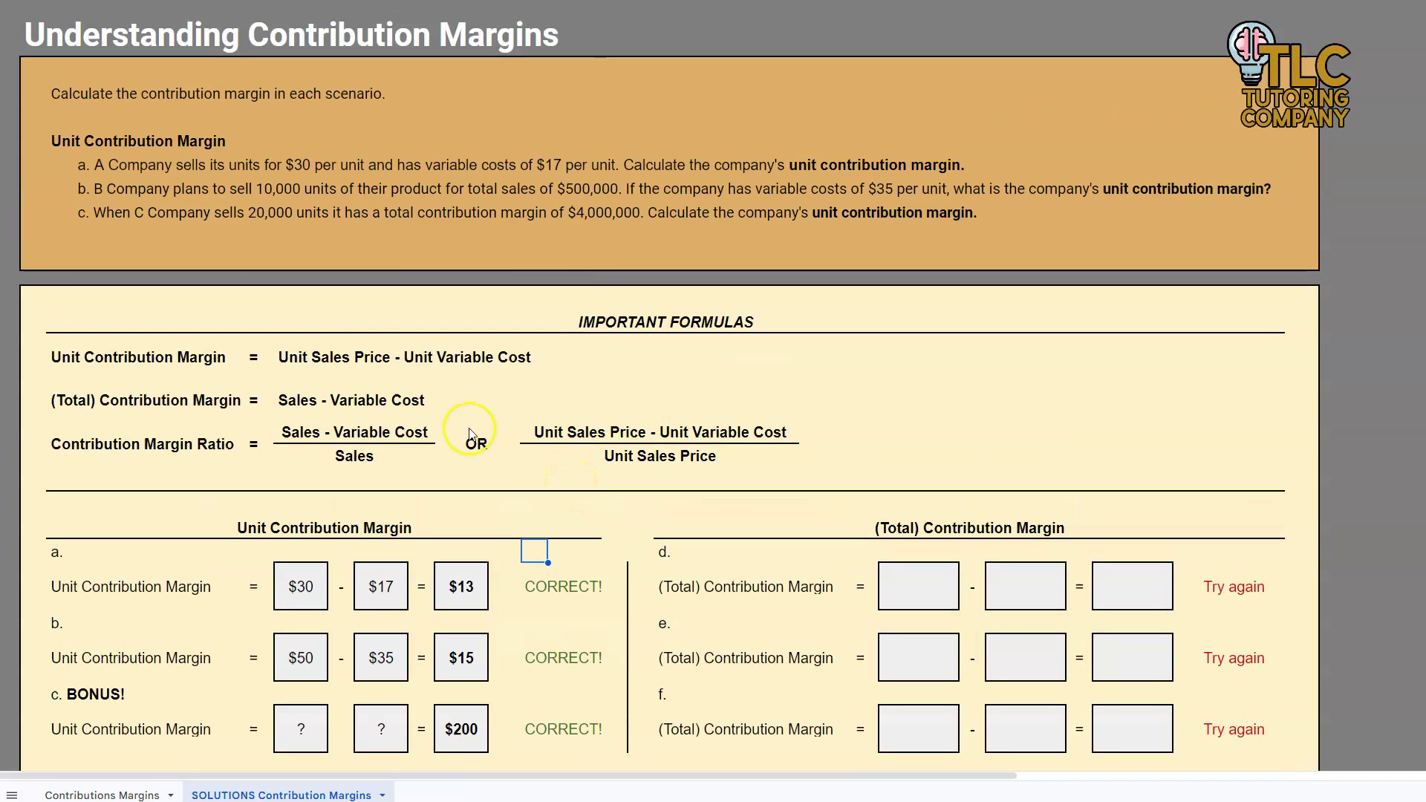
{"action": "left_click_drag", "start_coordinate": [4, 224], "coordinate": [3, 267]}
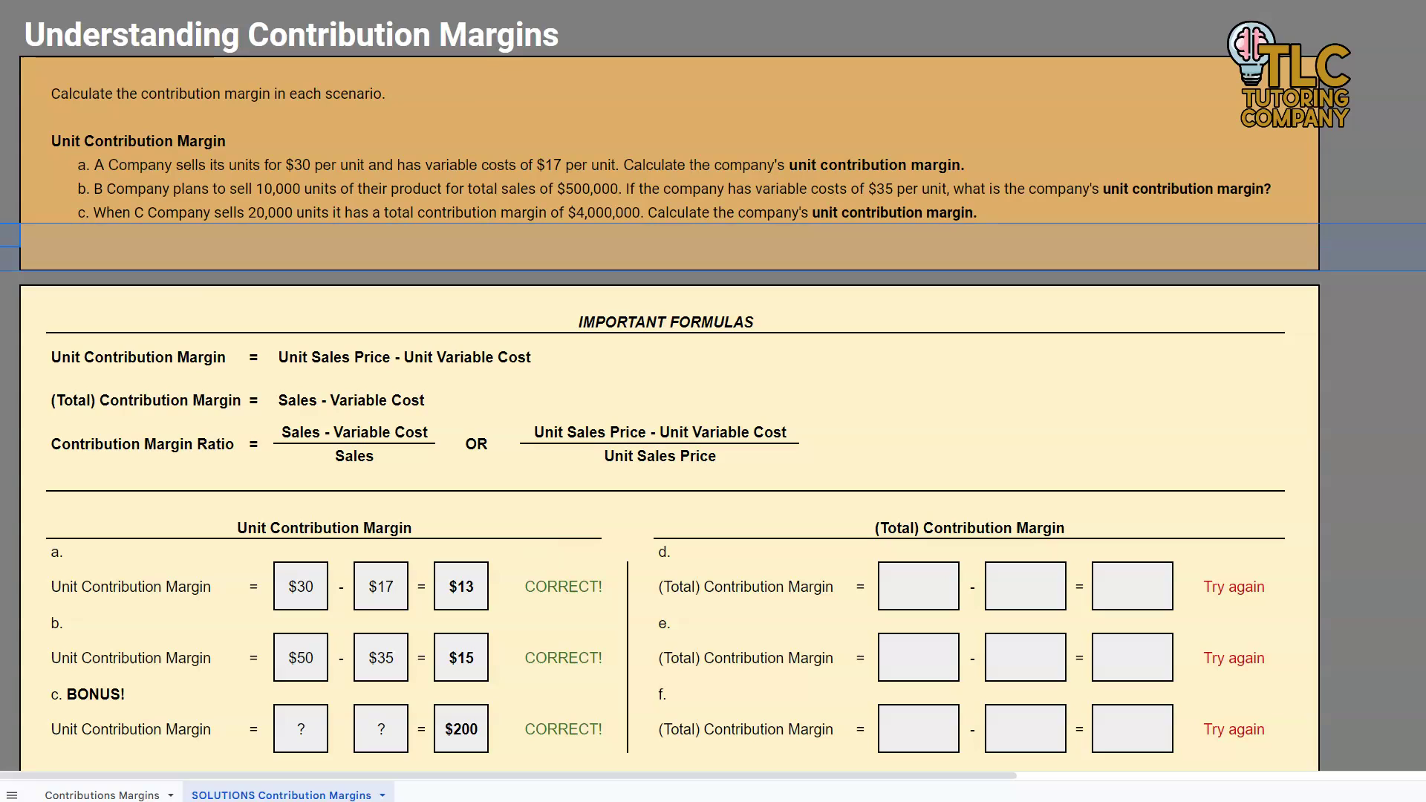
{"action": "right_click", "coordinate": [3, 256]}
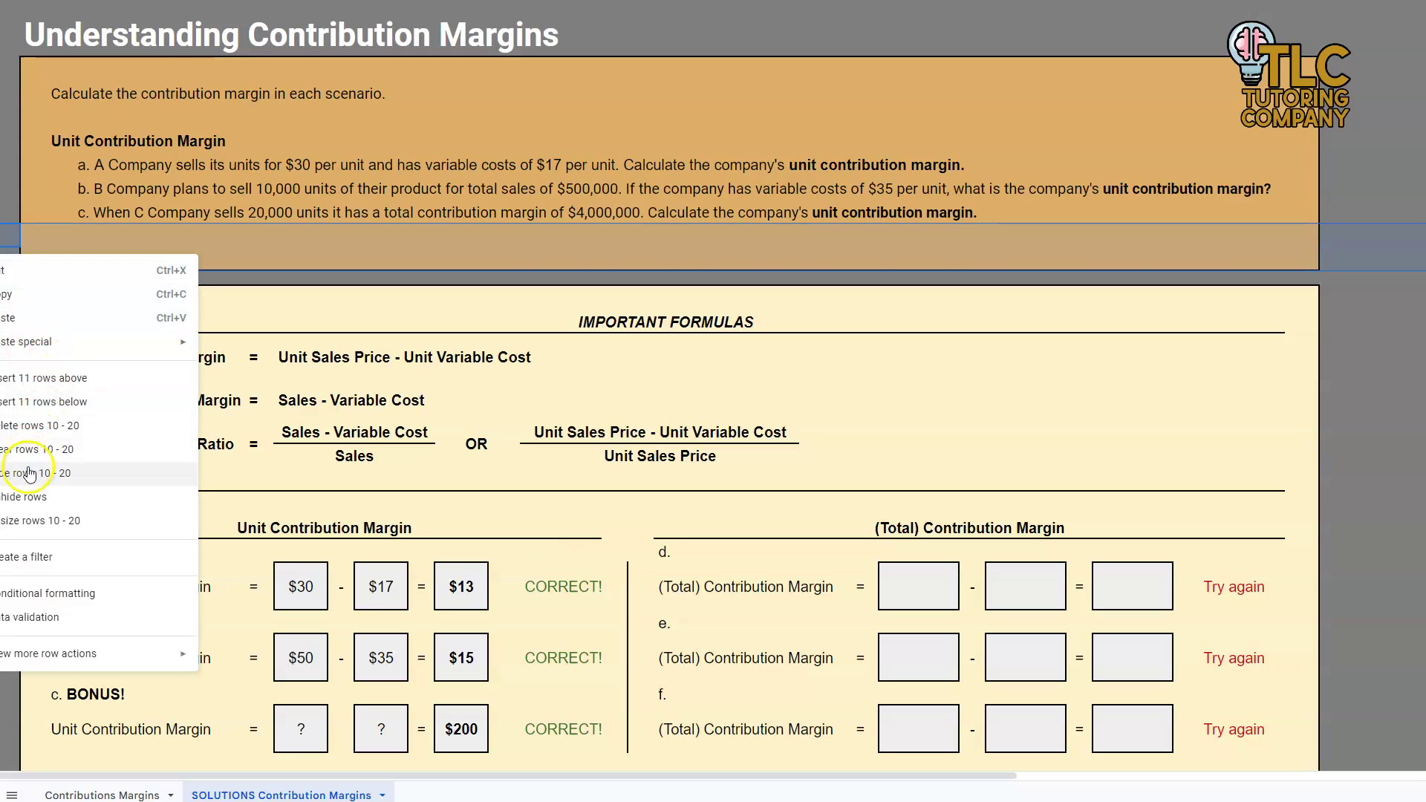
{"action": "left_click", "coordinate": [24, 497]}
{"action": "left_click_drag", "start_coordinate": [59, 260], "coordinate": [233, 331]}
{"action": "left_click", "coordinate": [239, 352]}
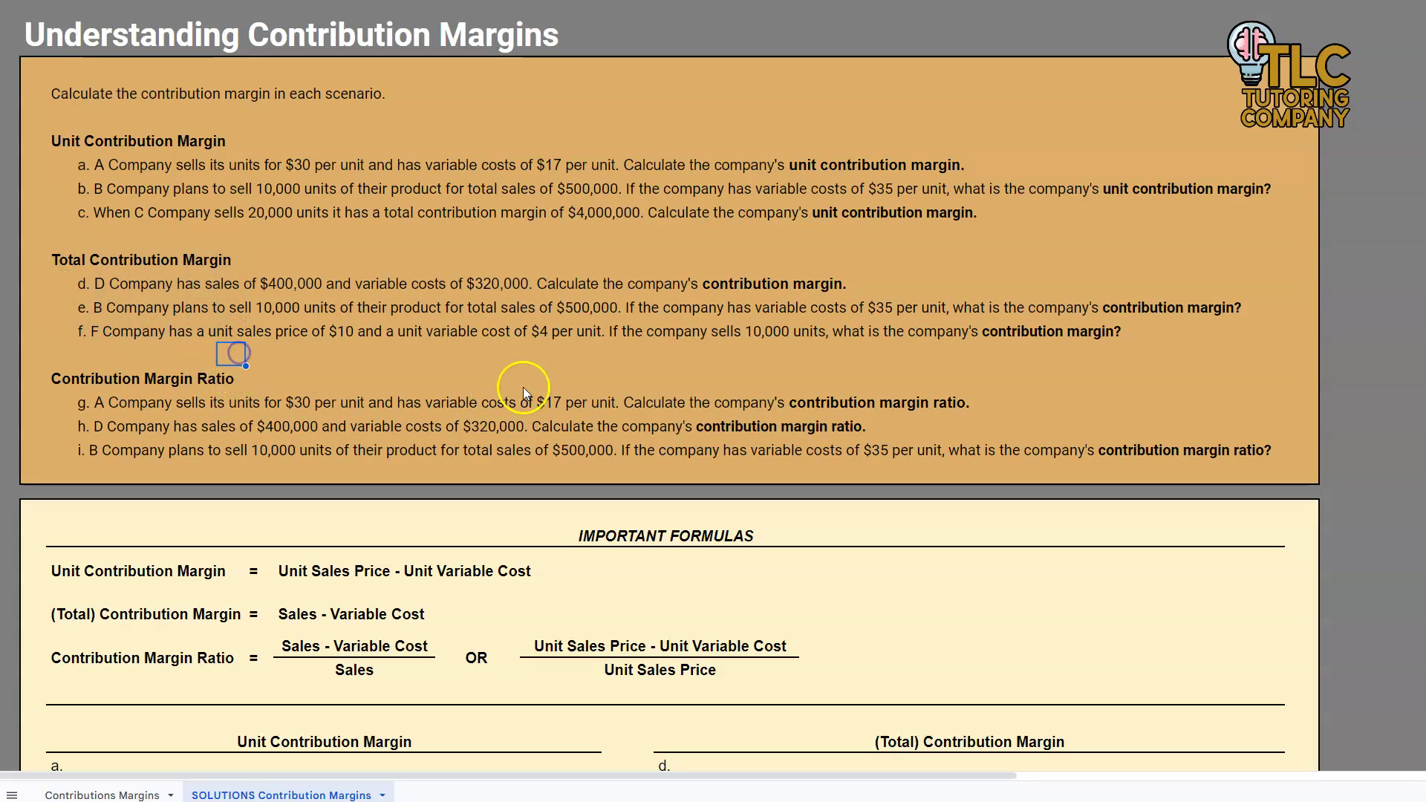